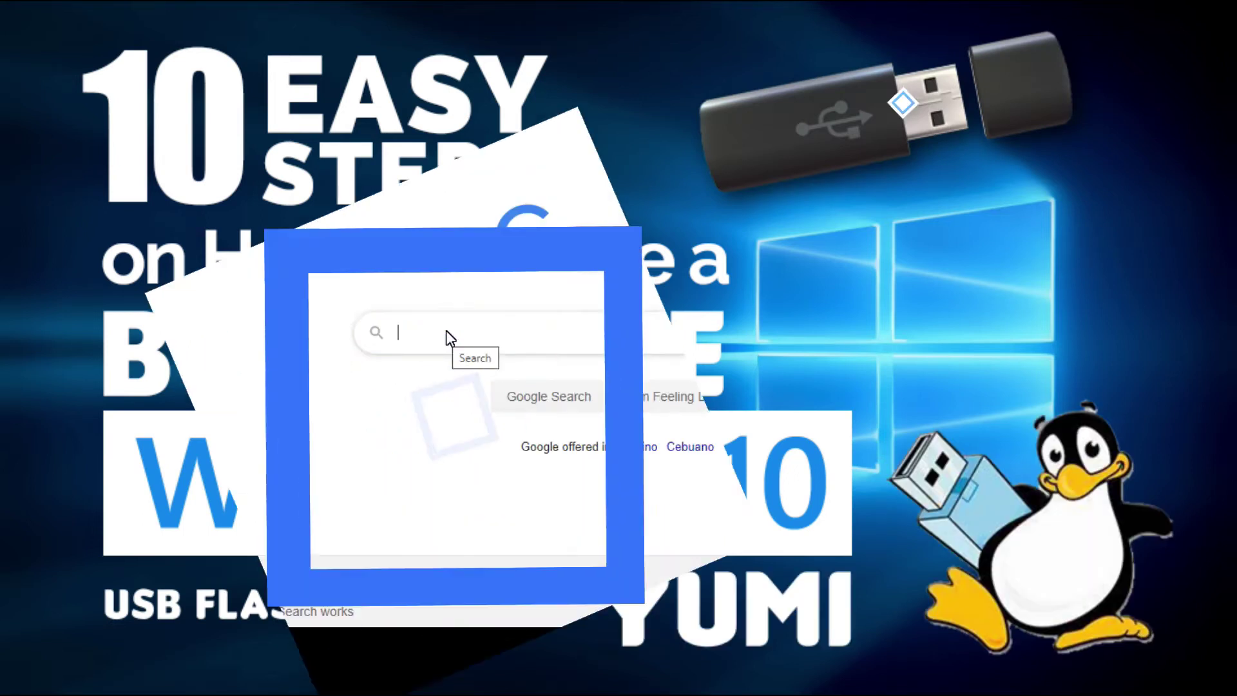
text(YUMI ins)
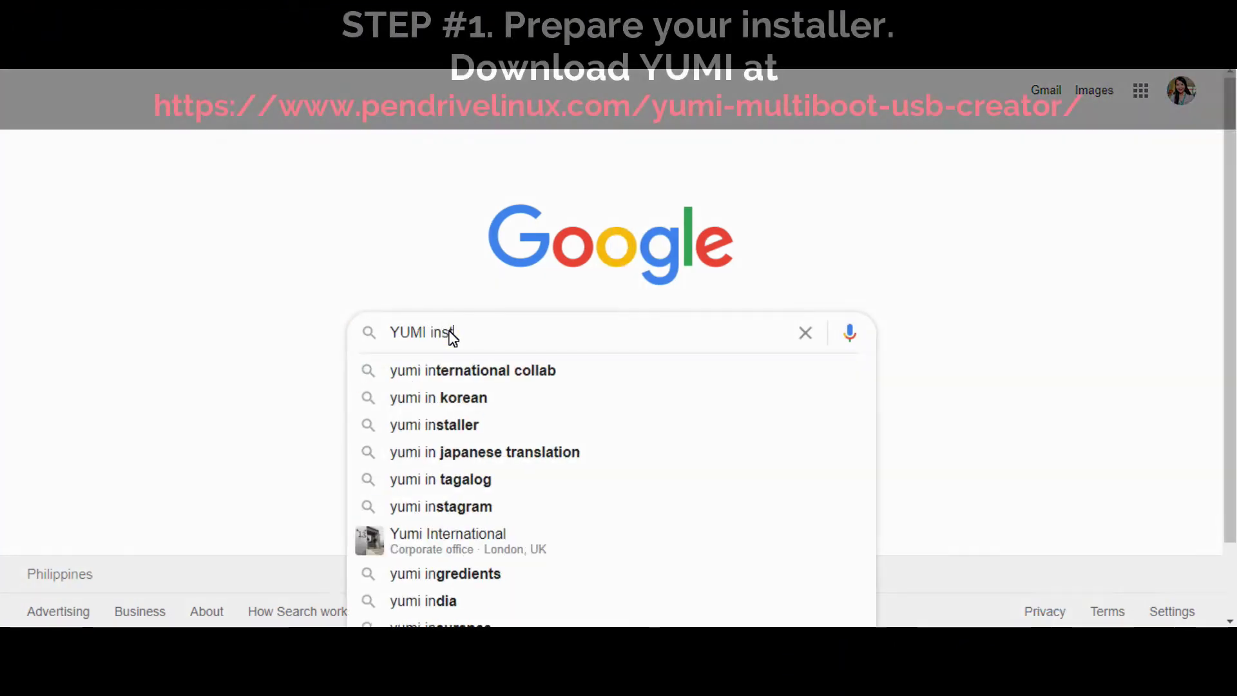
text(taller)
Step: Search Google for 'YUMI installer' and download legacy YUMI 2.0.7.4 from pendrivelinux
key(Return)
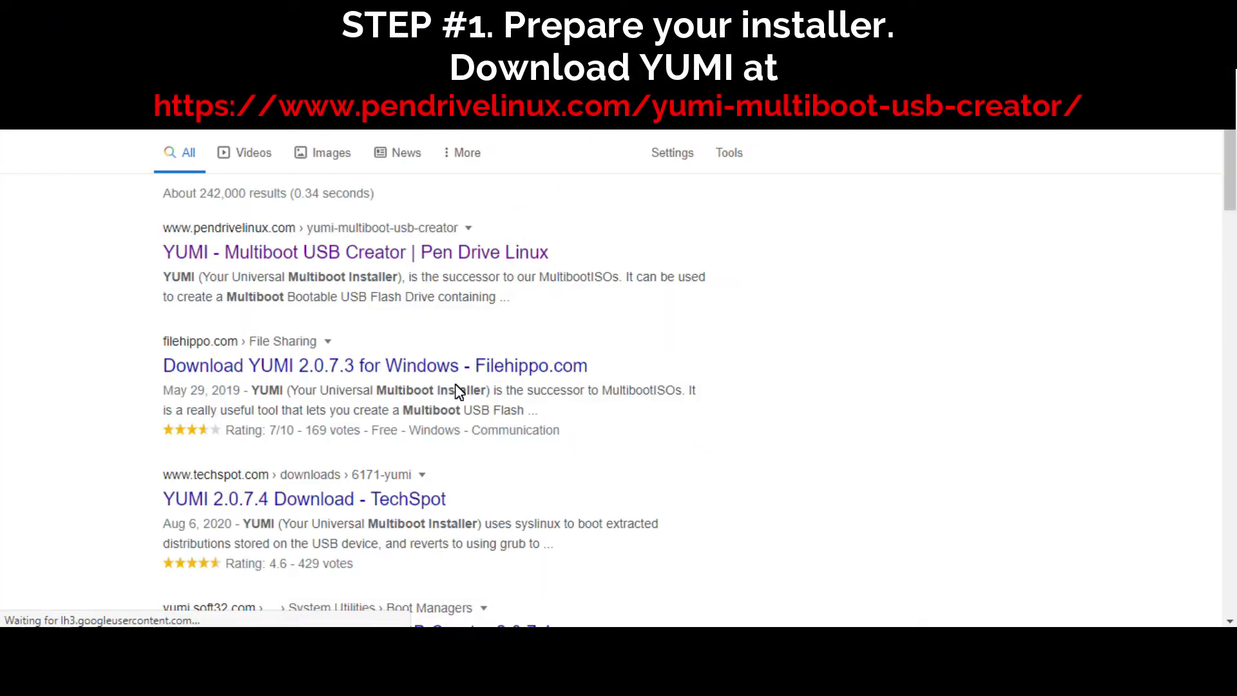
click(210, 261)
scroll(1056, 252, down, 3)
scroll(1056, 252, down, 3)
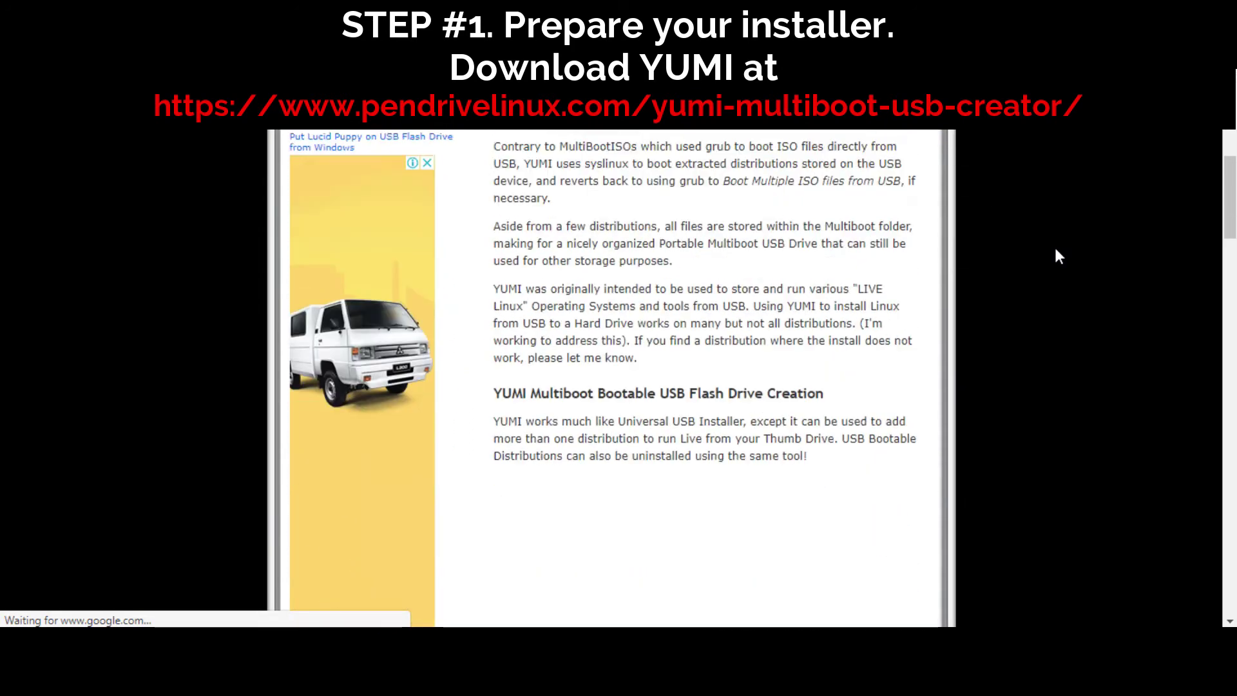
scroll(1056, 250, down, 2)
scroll(1055, 250, down, 2)
scroll(1055, 249, down, 2)
scroll(1055, 250, down, 2)
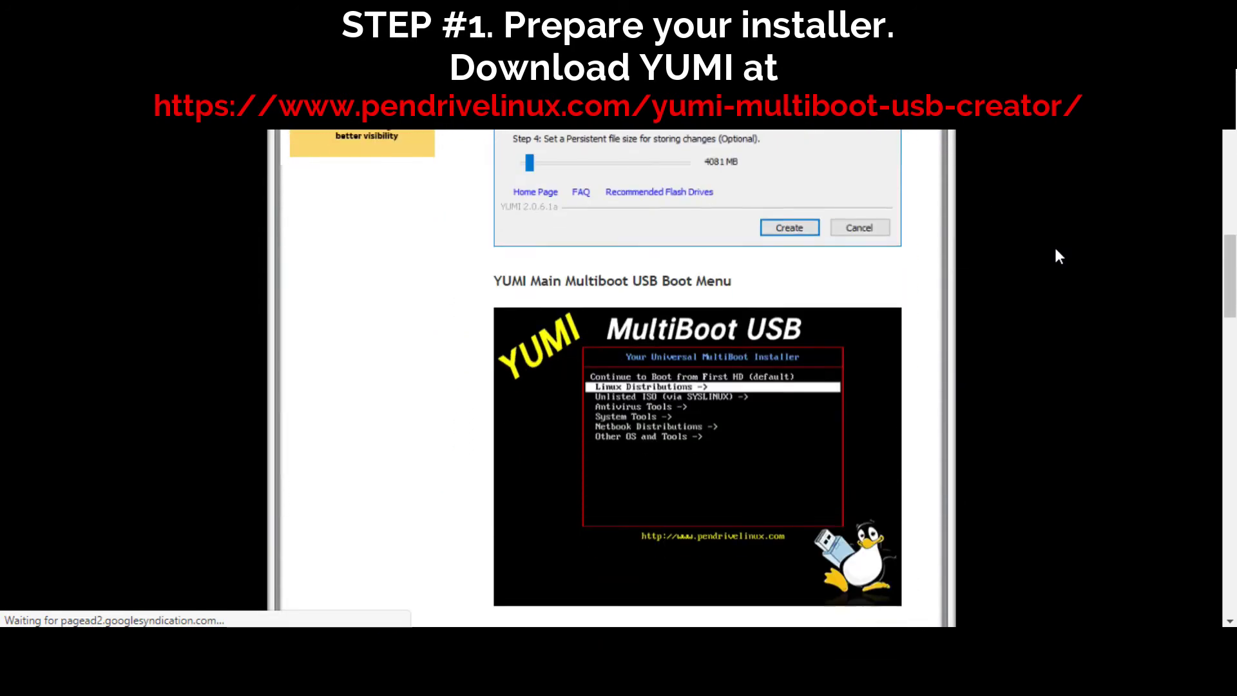
scroll(1056, 251, down, 2)
scroll(1055, 250, down, 2)
scroll(1056, 250, down, 2)
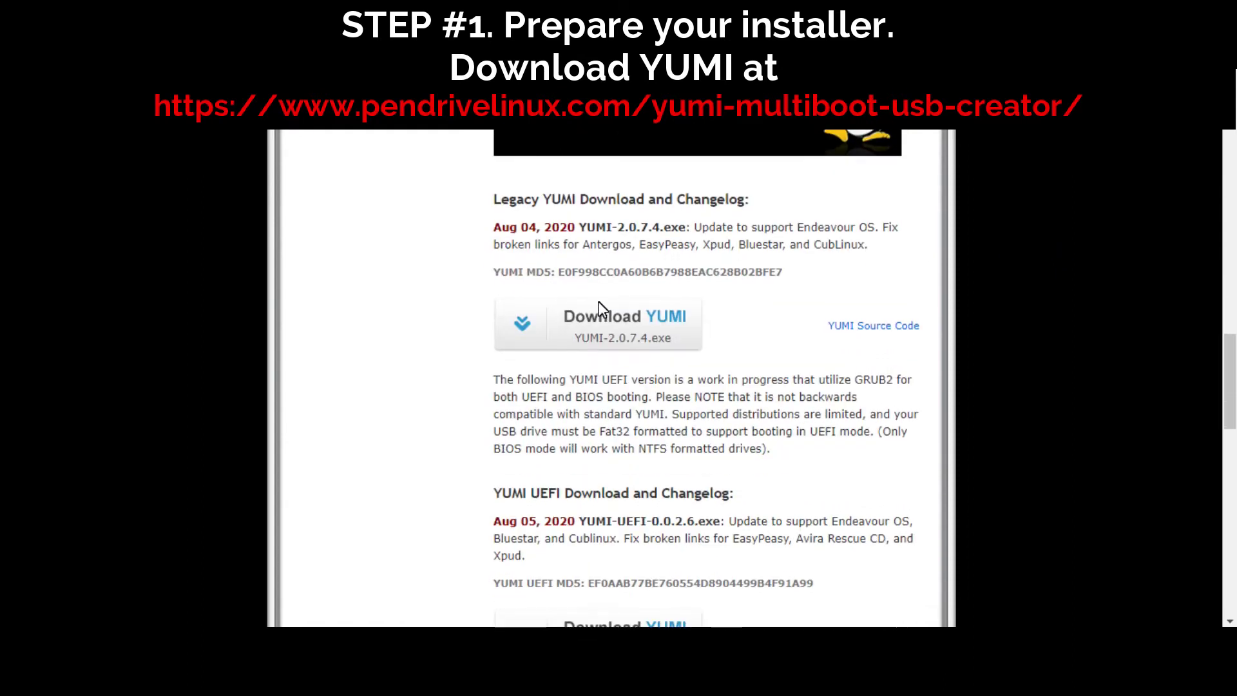
click(595, 321)
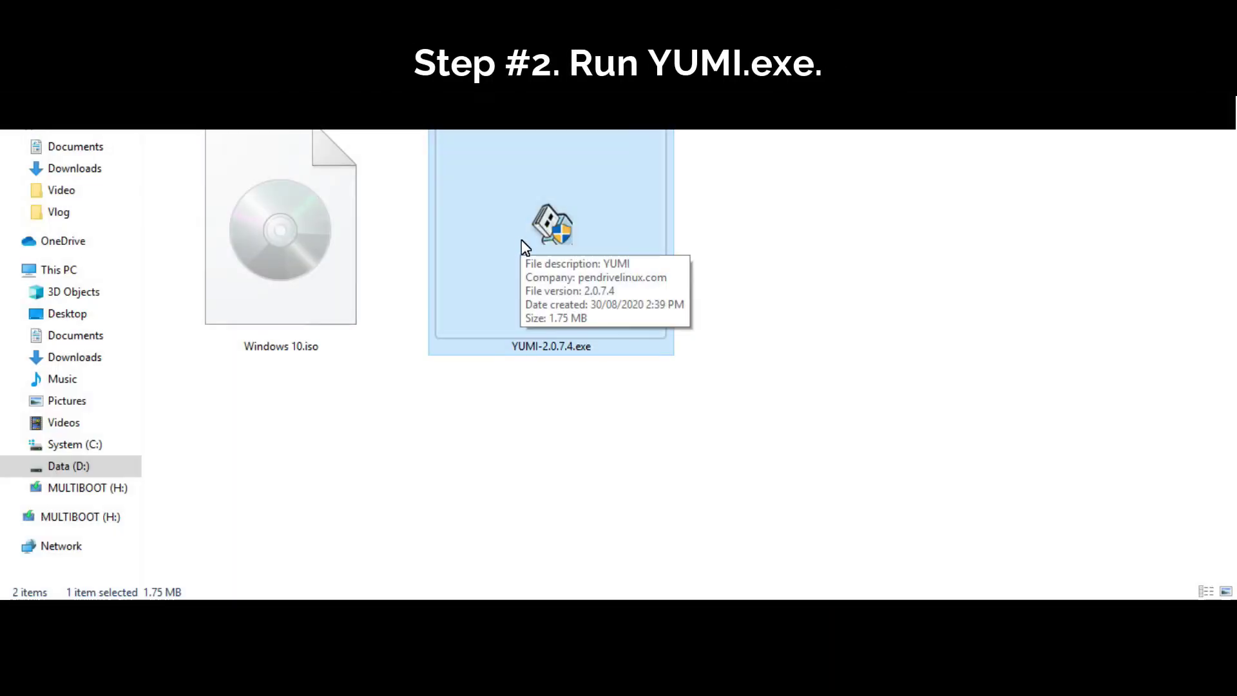
Step: Run YUMI-2.0.7.4.exe from File Explorer
double_click(521, 248)
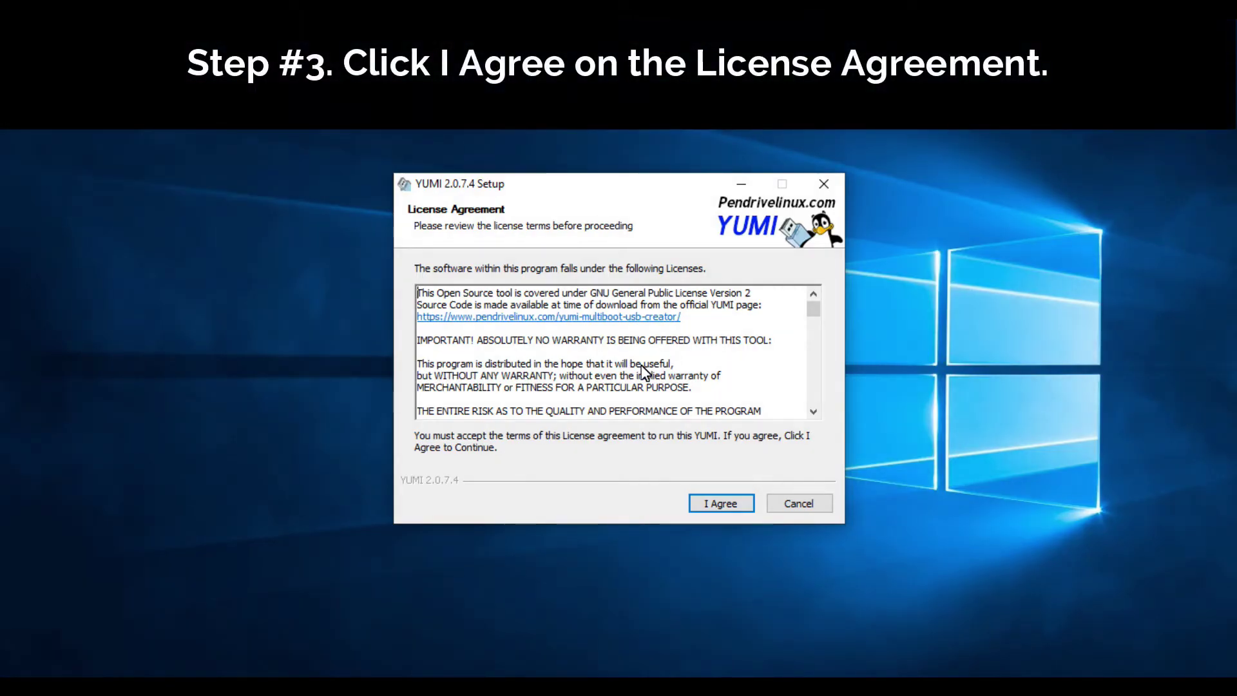
scroll(642, 371, down, 15)
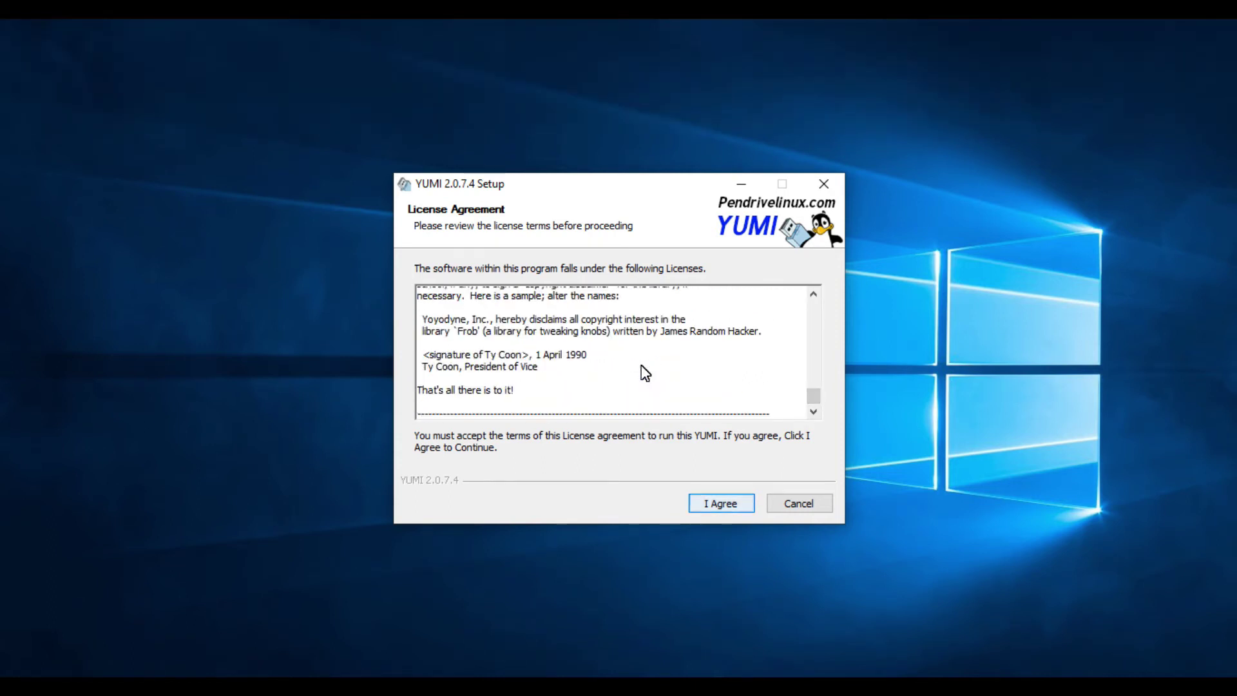
Step: Accept the YUMI license agreement with I Agree
key(Return)
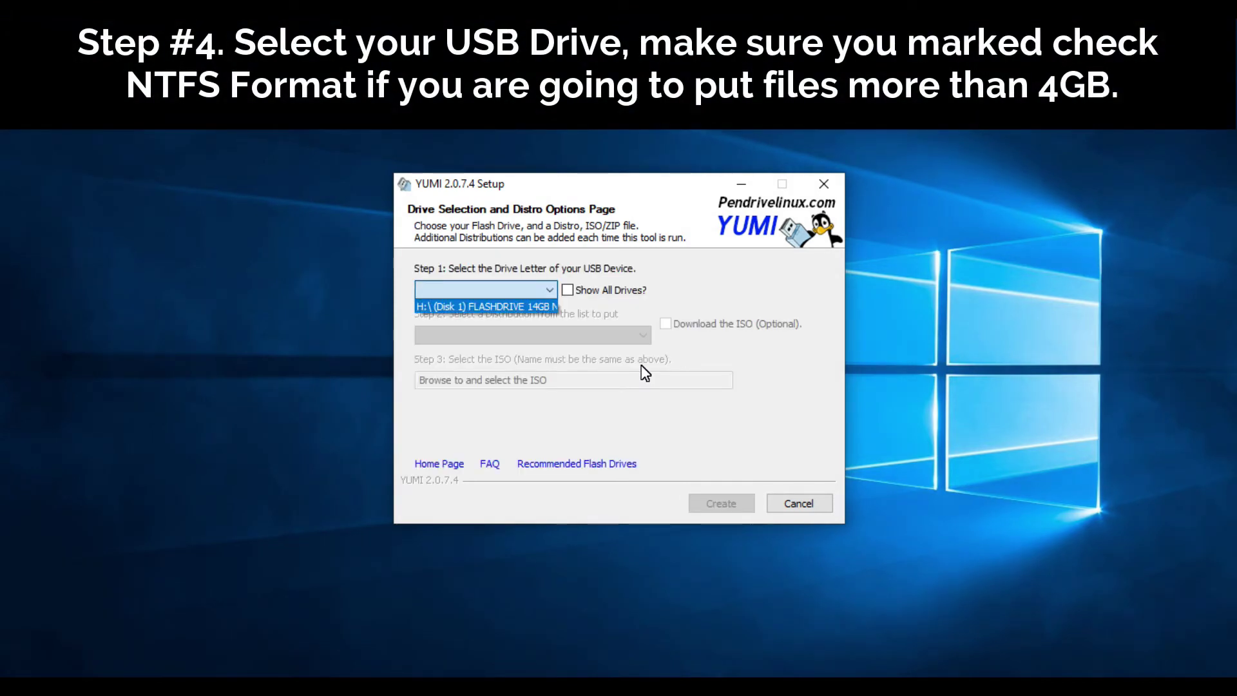
Step: Target H:\ FLASHDRIVE and choose Single Windows Vista/7/8/10 Installer as the distribution
key(Return)
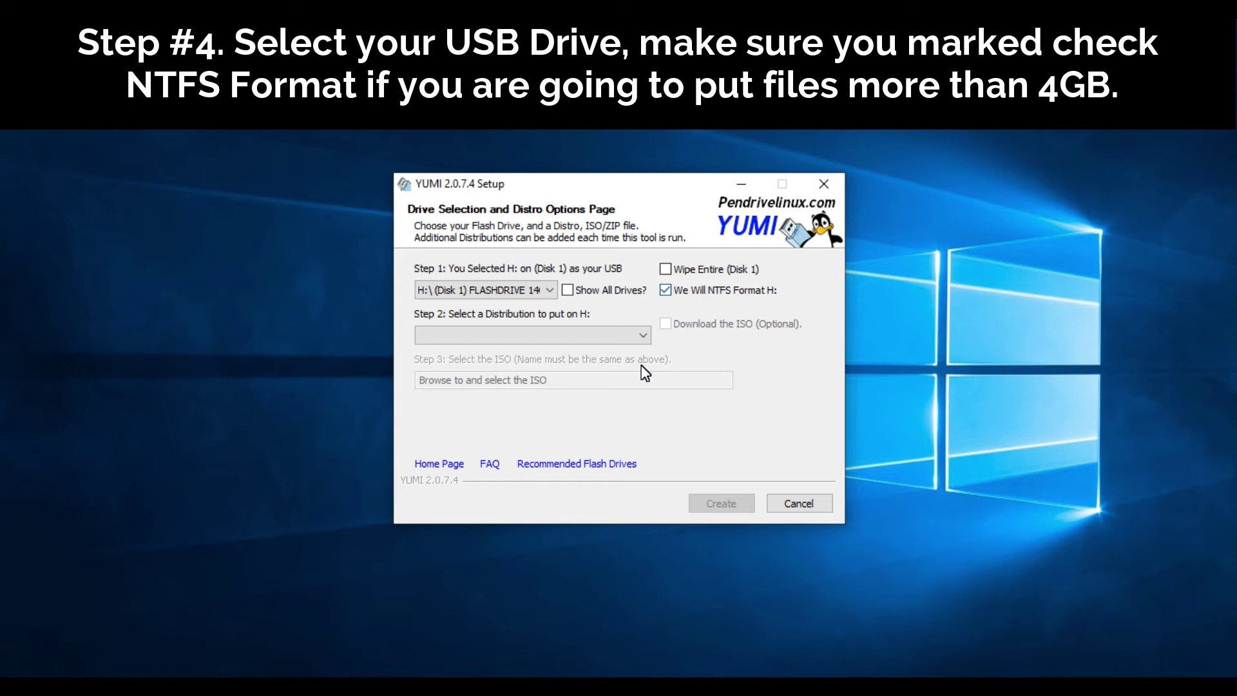
key(alt+Down)
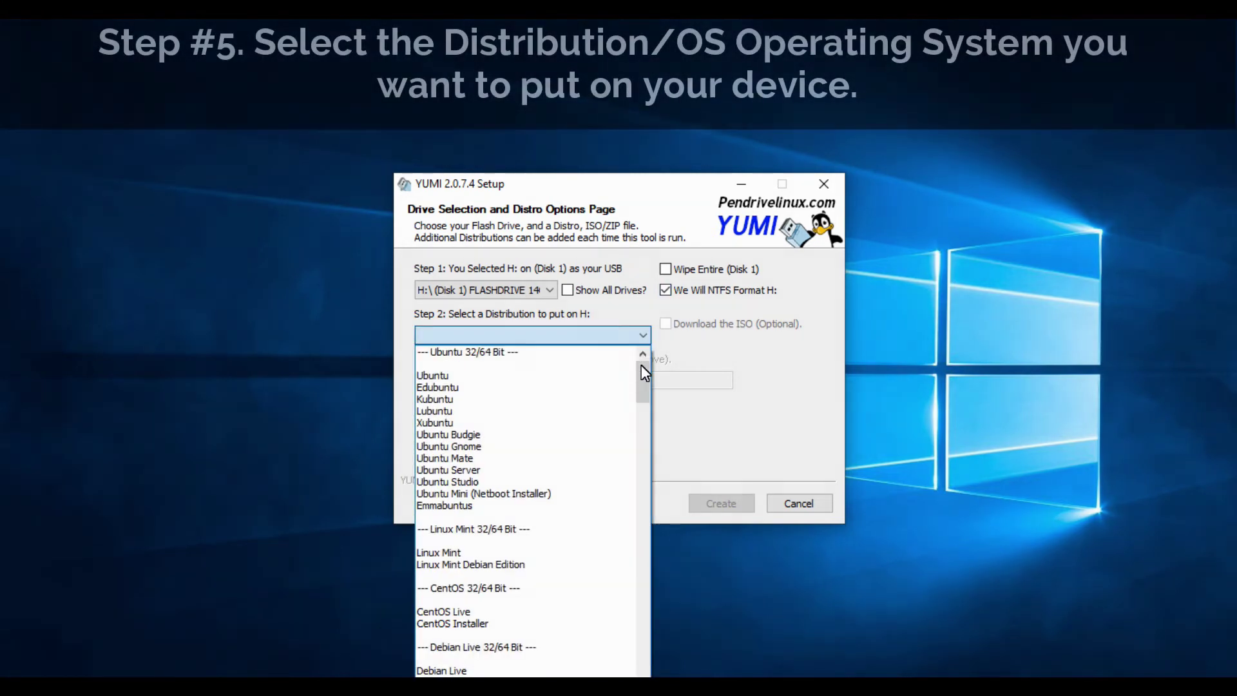
scroll(642, 365, down, 5)
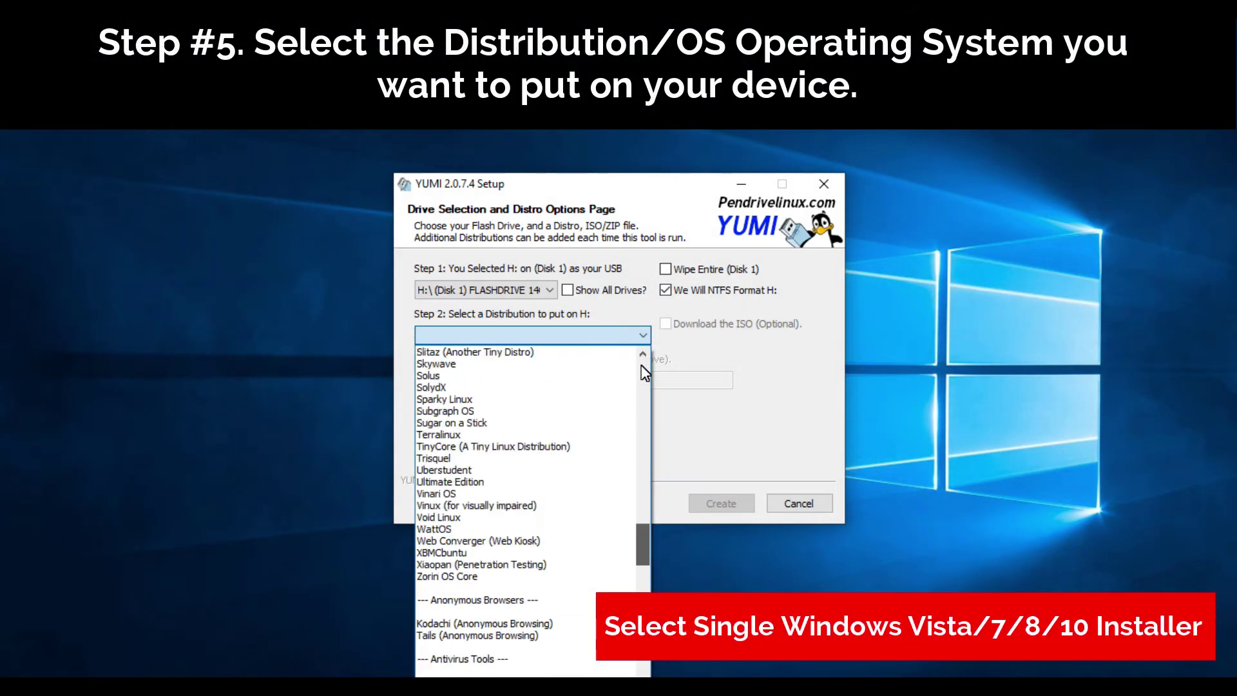
scroll(641, 364, down, 5)
scroll(641, 364, down, 3)
scroll(641, 365, down, 3)
scroll(641, 365, down, 4)
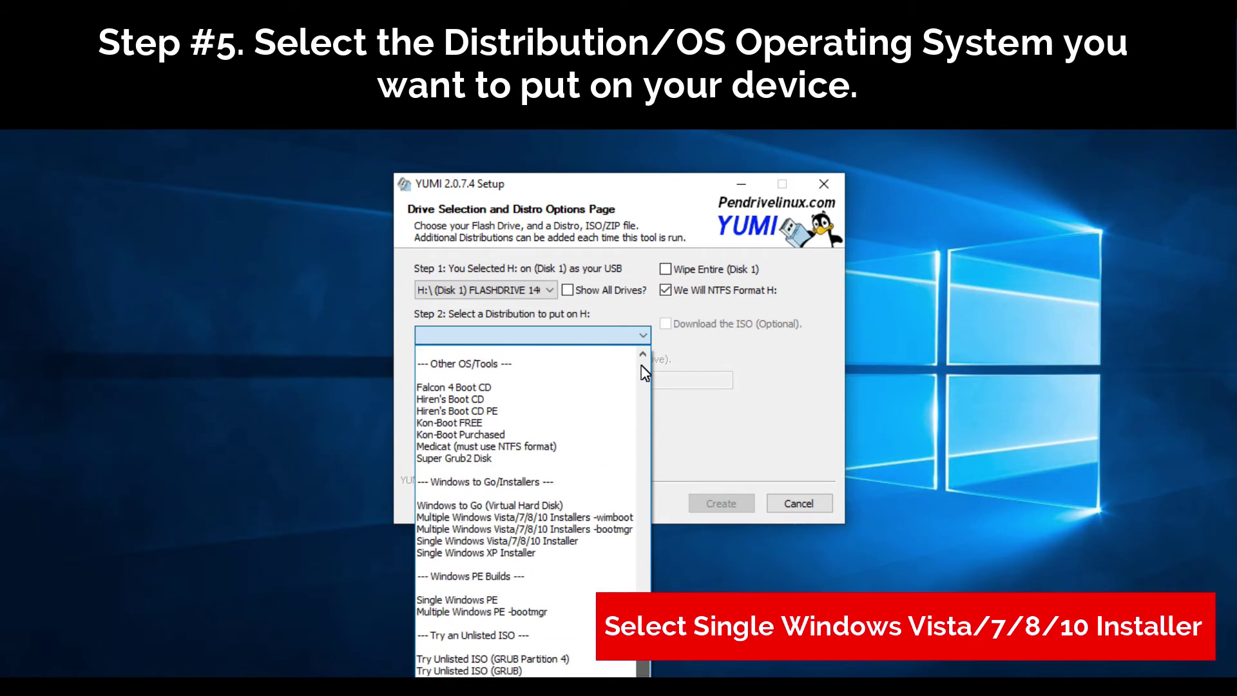
key(Up)
key(Up)
key(Up)
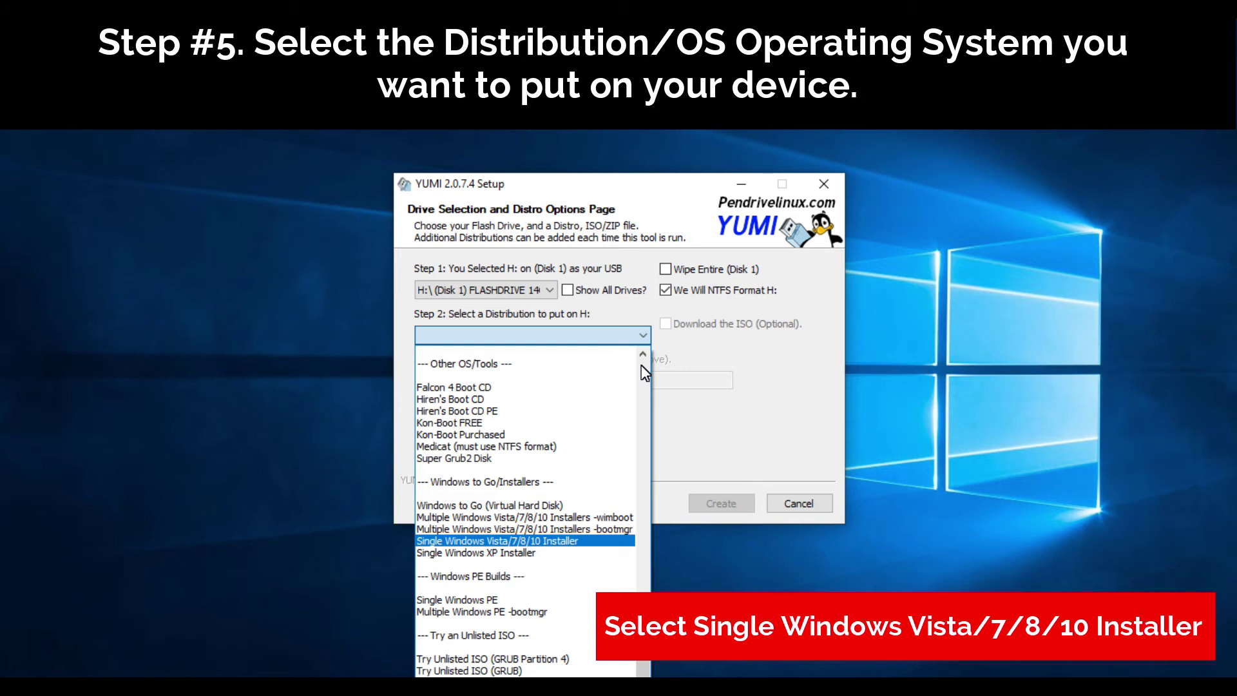
key(Return)
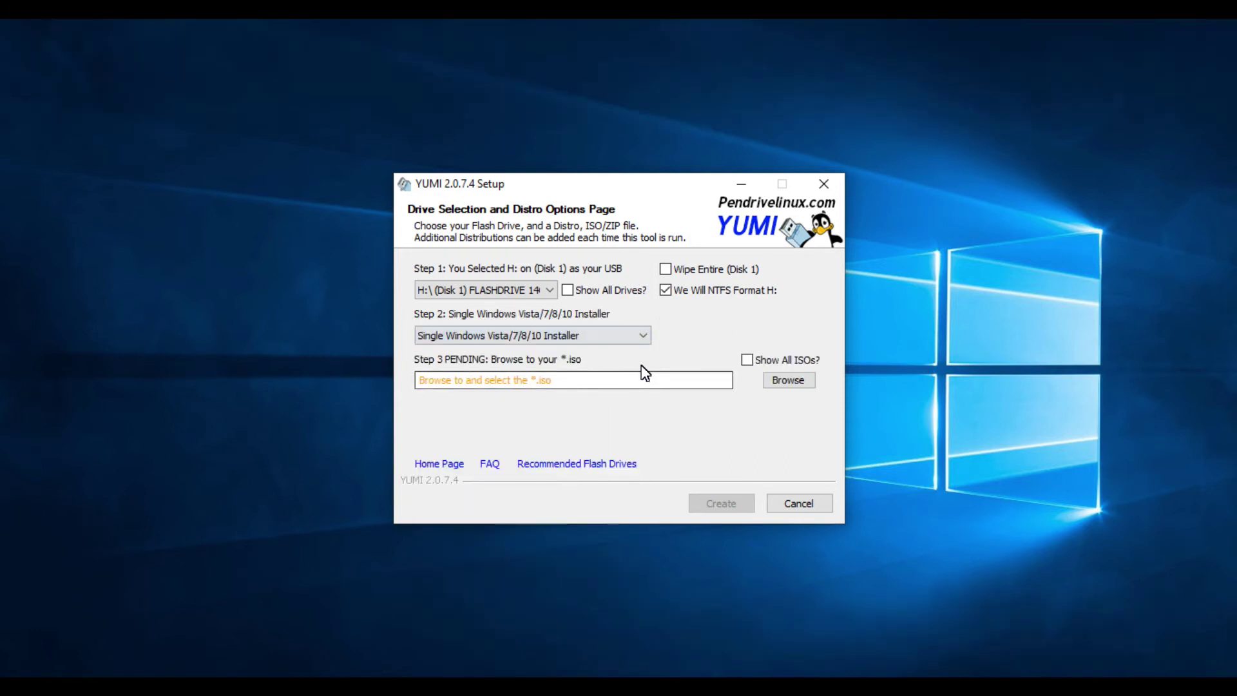
Step: Select Windows 10.iso from D:\Vlog\YUMI Vlog as the source image
key(Tab)
key(Tab)
key(Return)
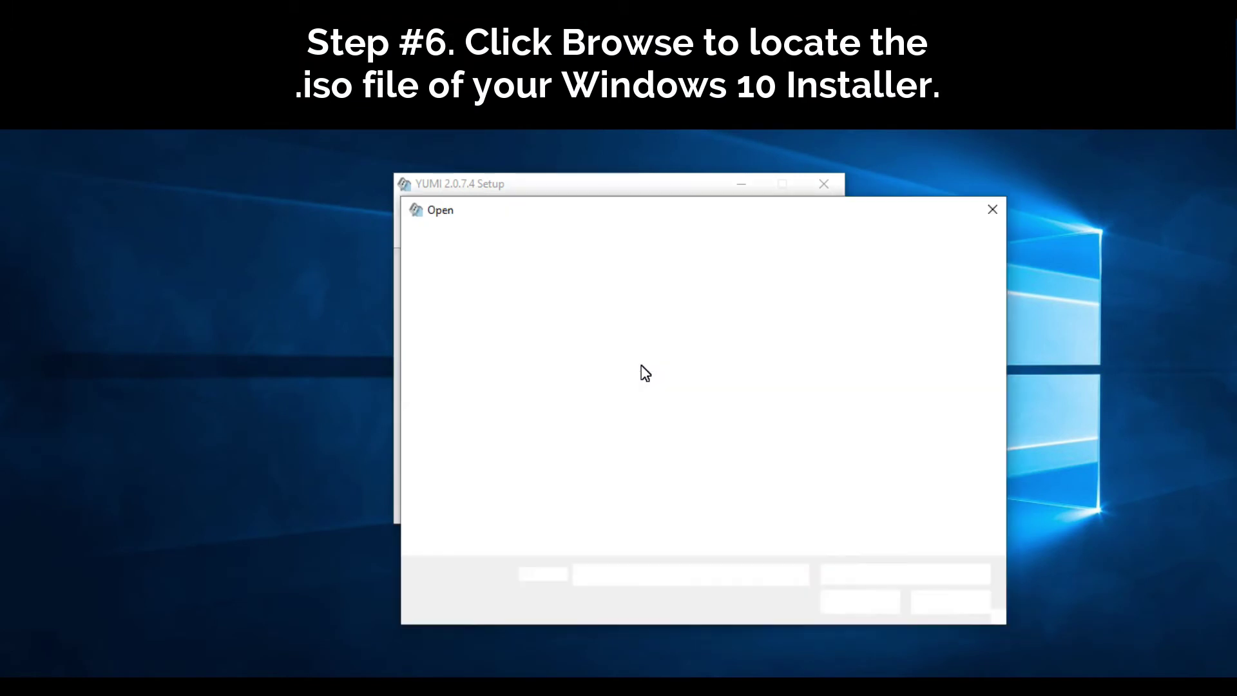
drag(670, 215, 585, 155)
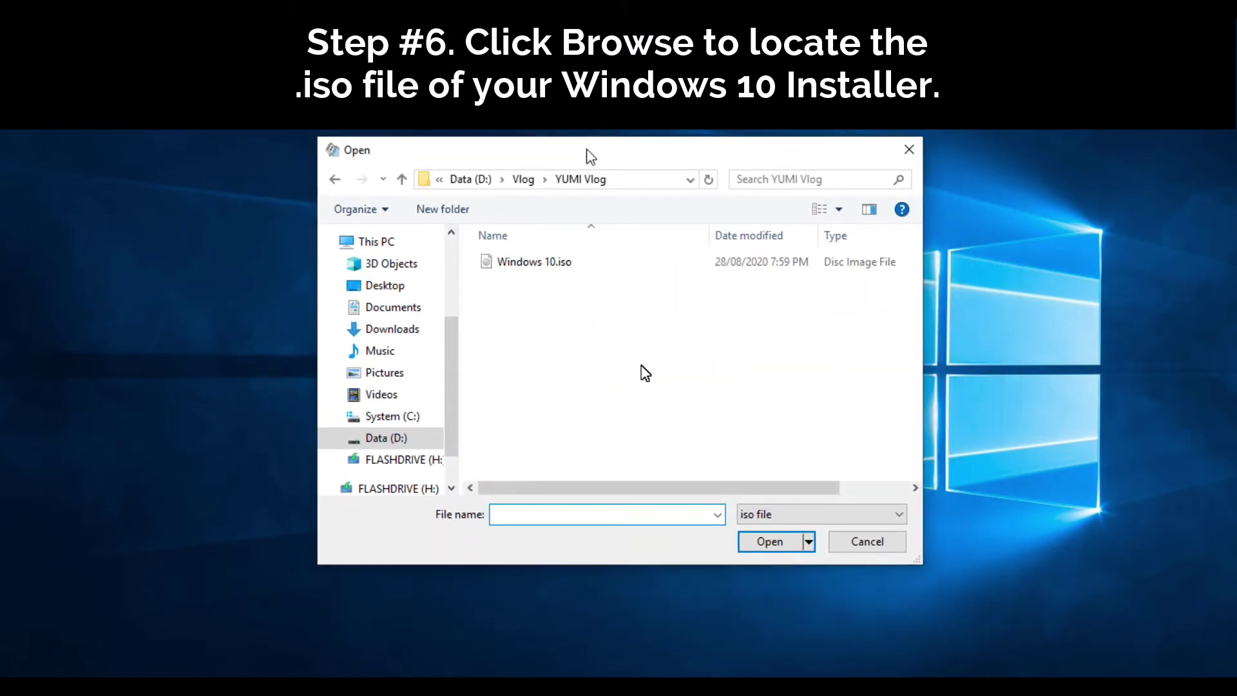
key(Down)
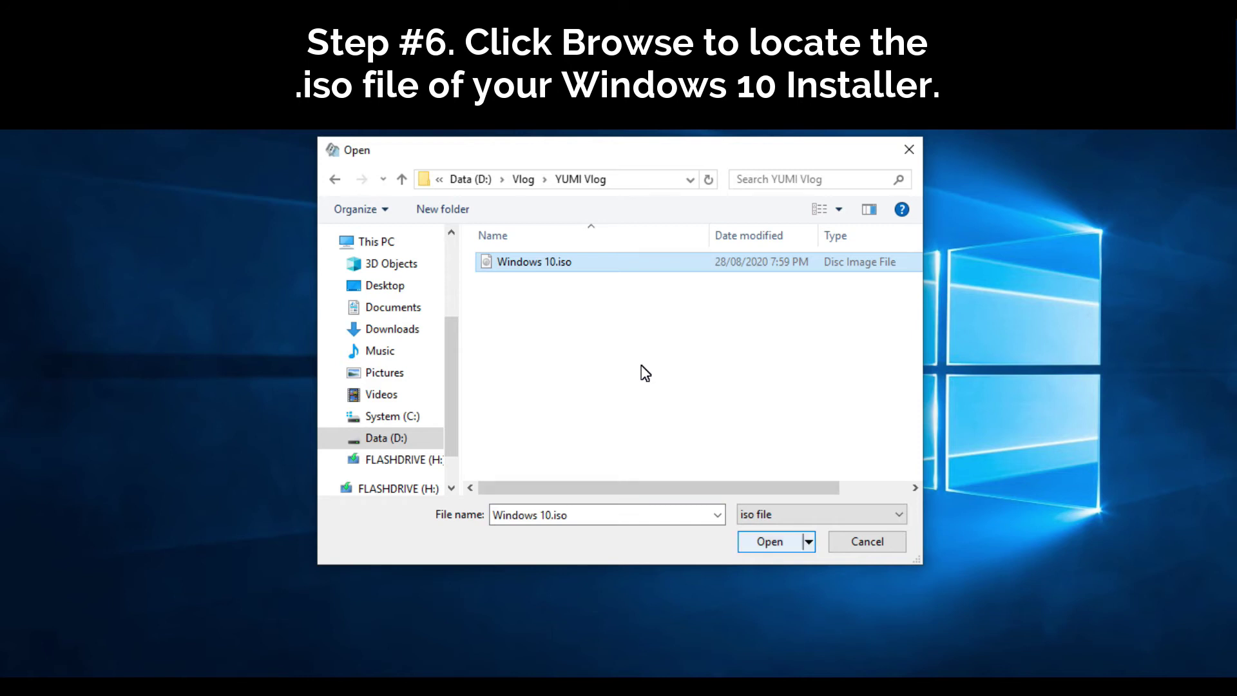
key(Return)
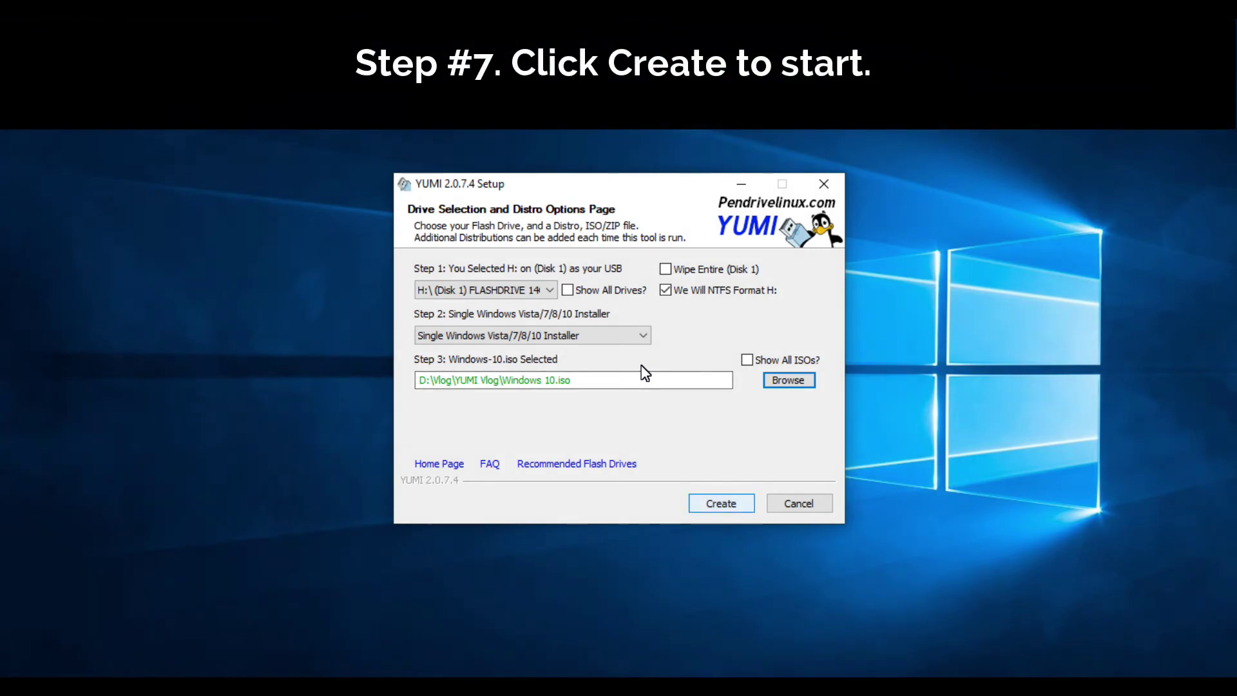
Step: Create the drive, approve formatting H:, and wait for Windows-10 extraction to finish
key(Return)
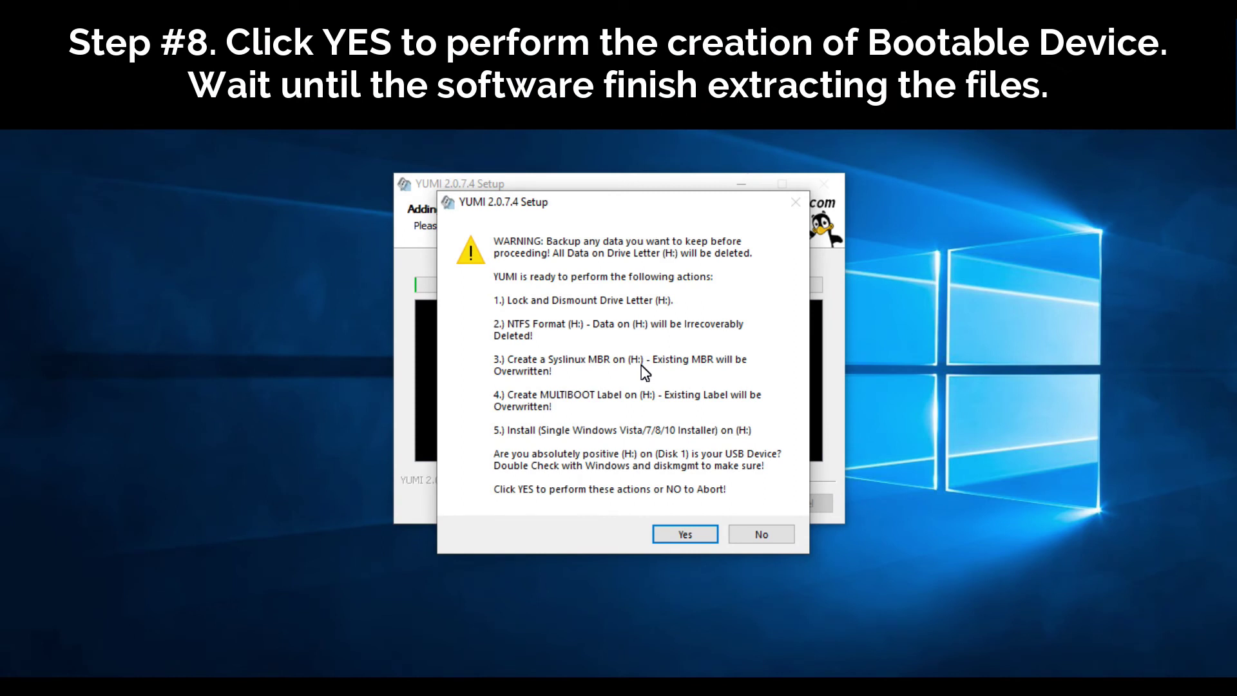
key(Return)
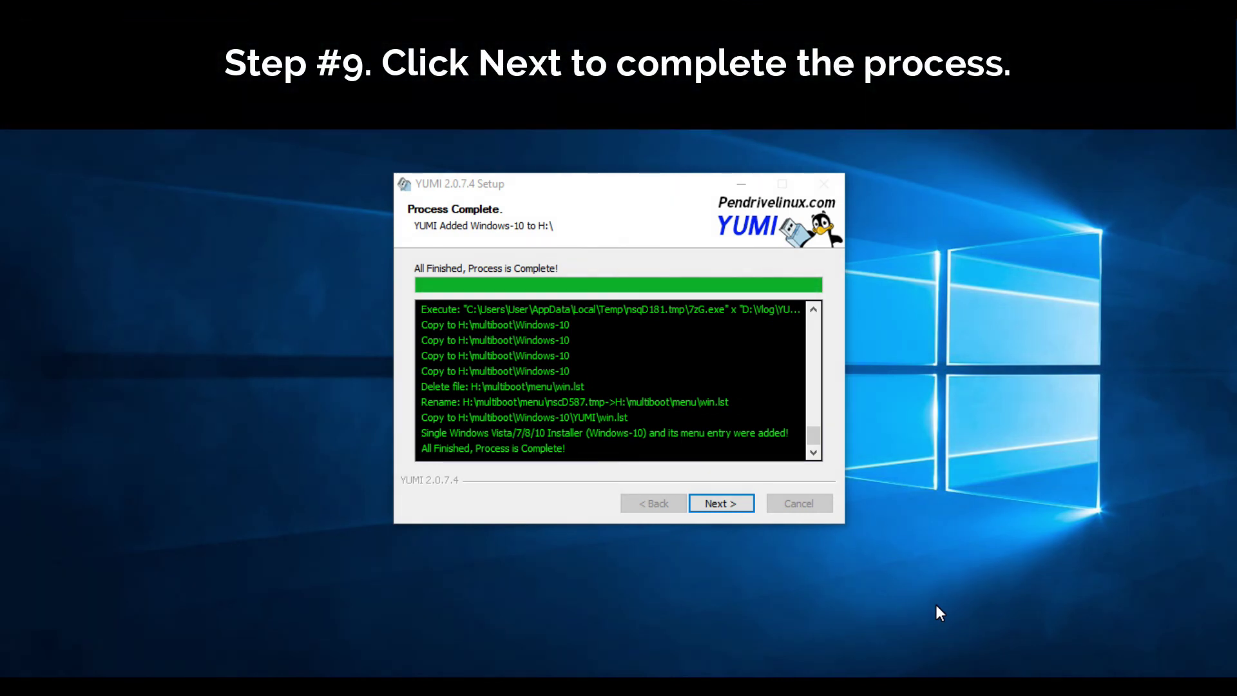
Step: Decline adding more ISOs, finish YUMI, and open the MULTIBOOT (H:) drive
click(733, 506)
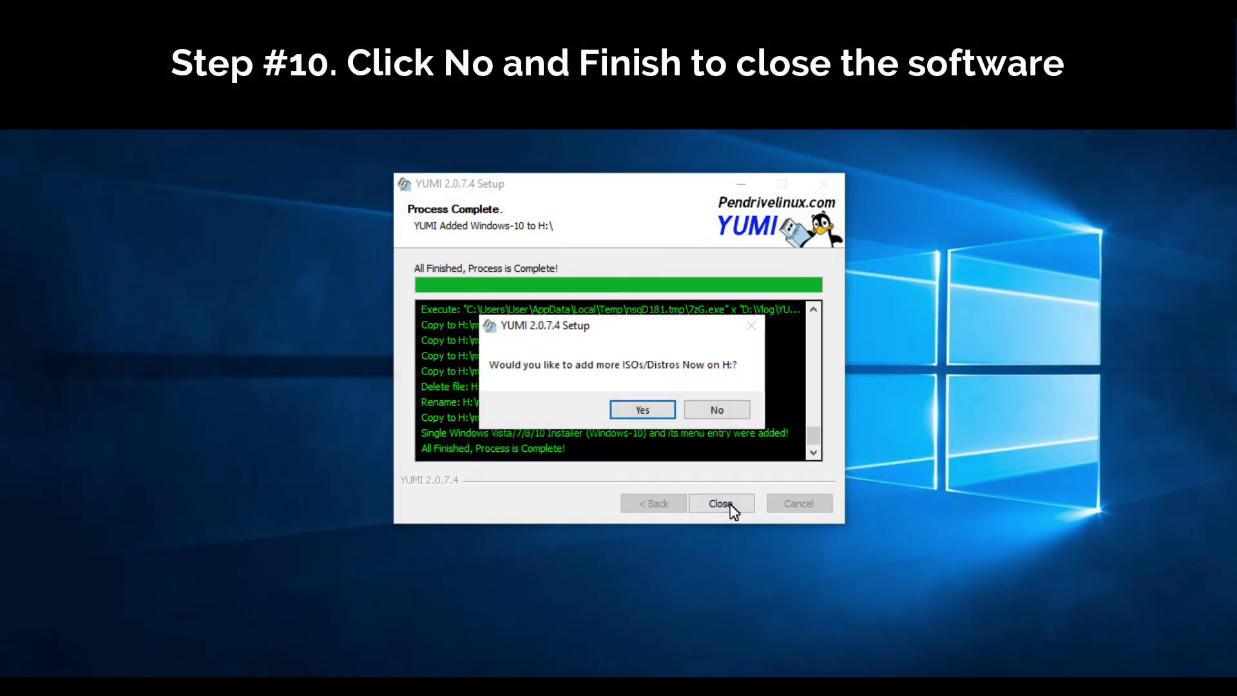
key(Tab)
key(Tab)
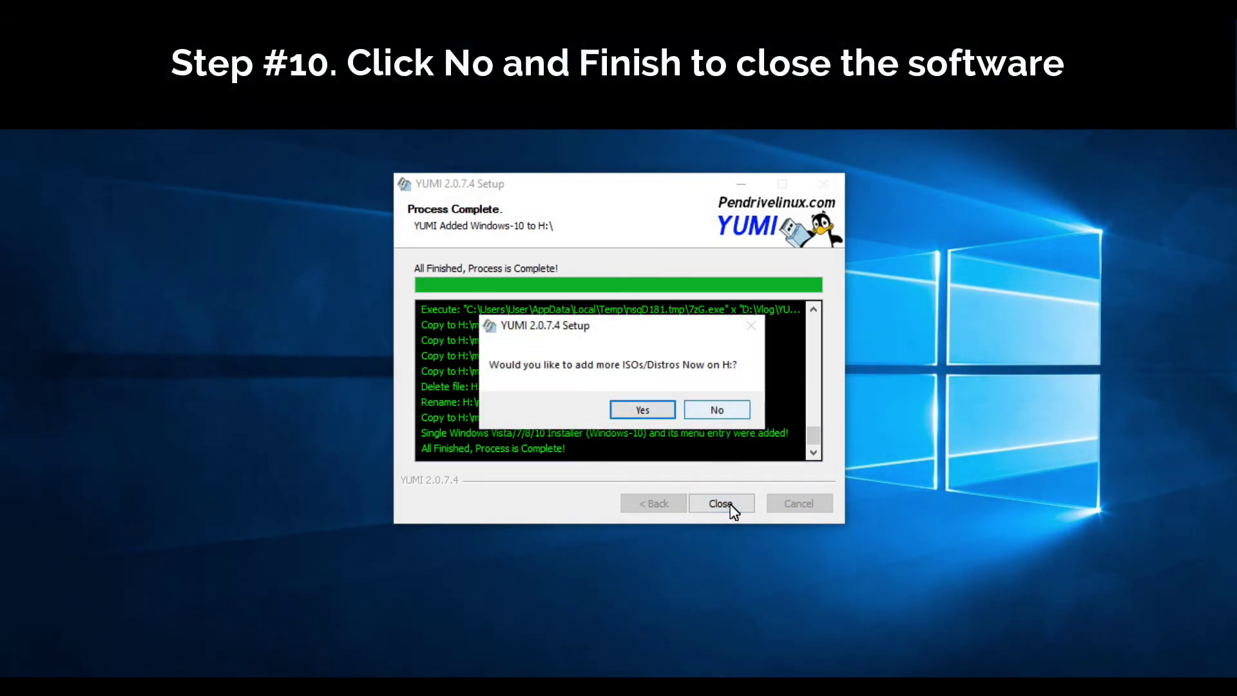
key(Tab)
key(Return)
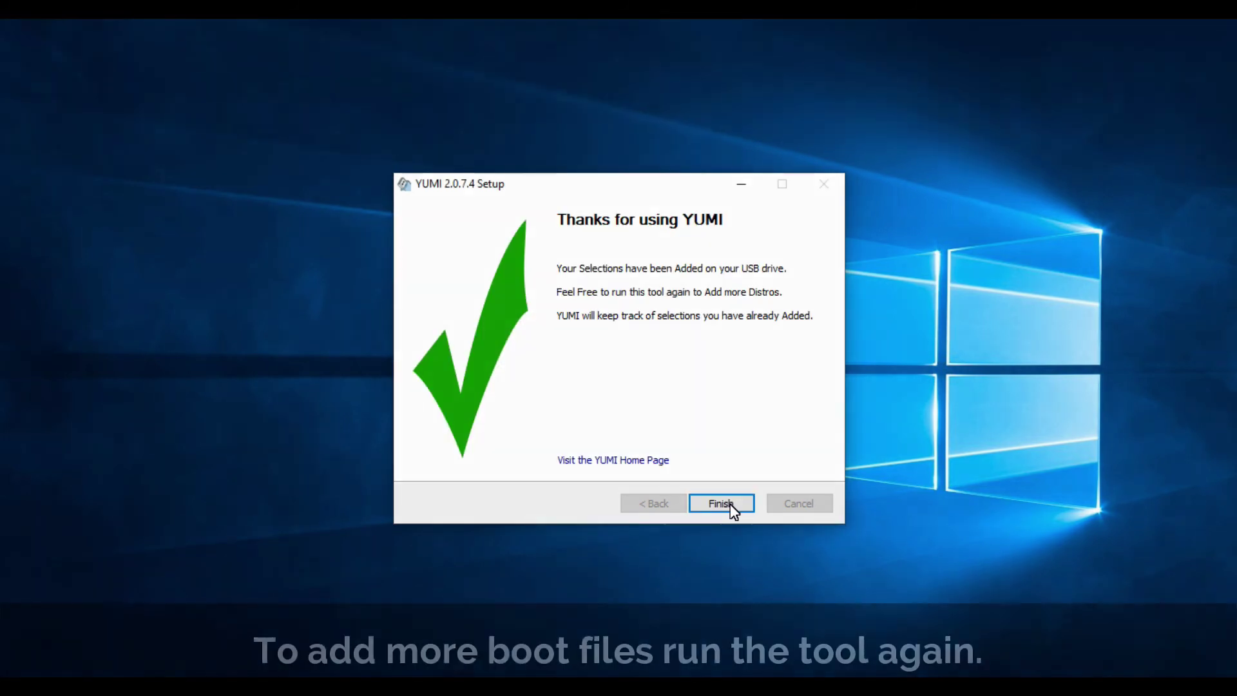
click(721, 504)
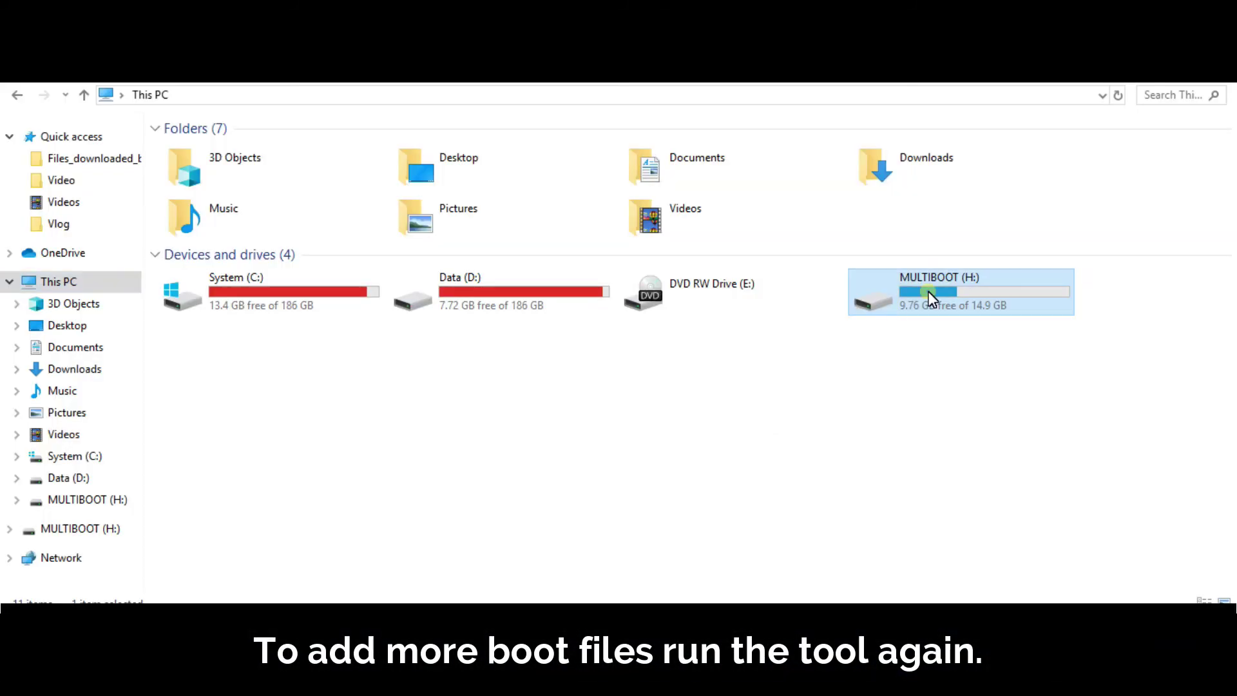
double_click(930, 298)
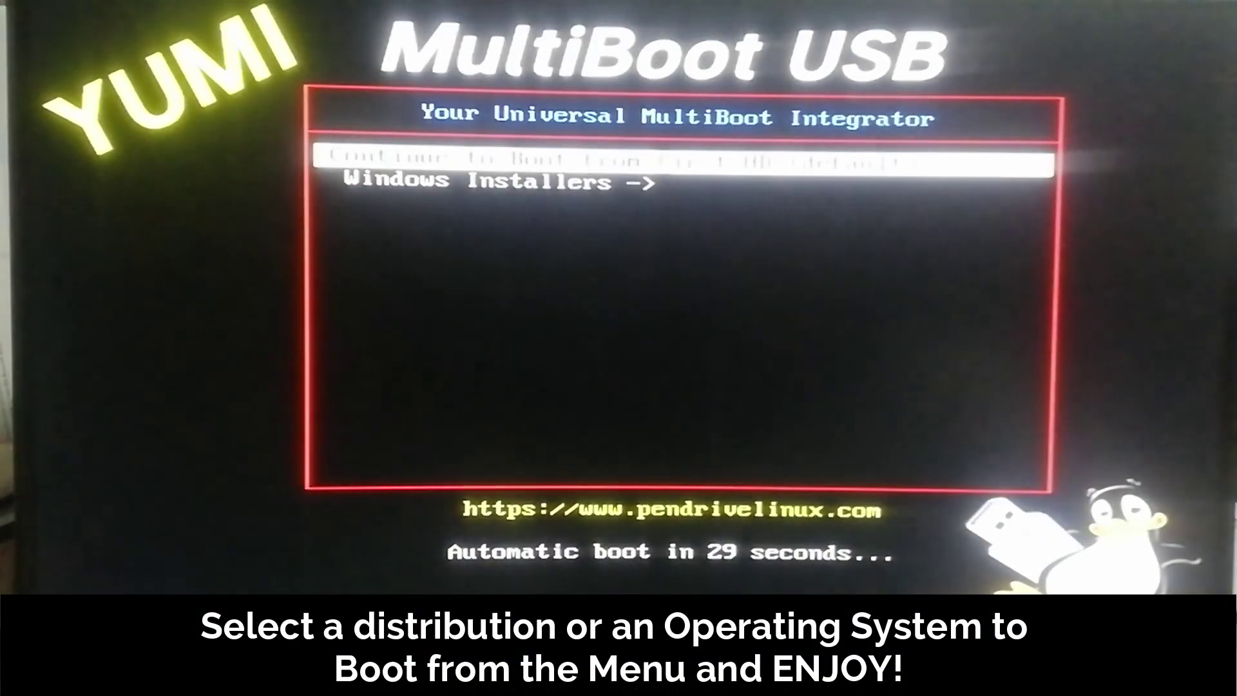
Step: Boot 'Install Windows-10' from the YUMI menu's Windows Installers submenu
key(Down)
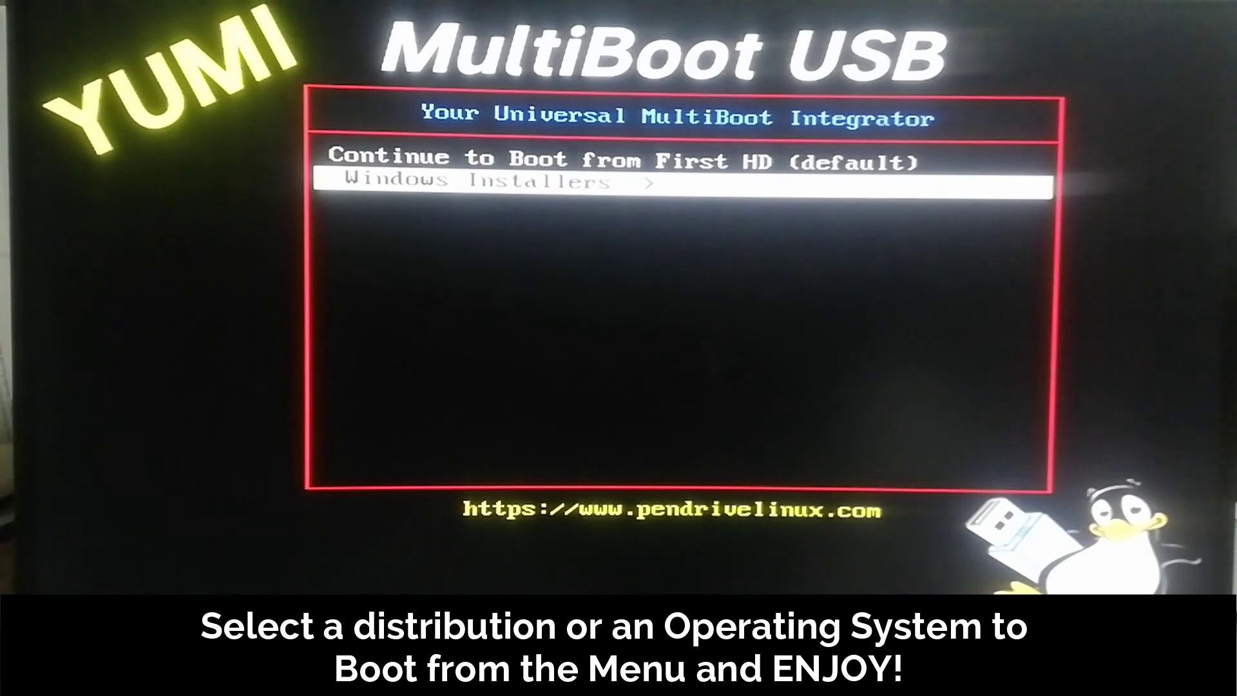
key(Return)
key(Down)
key(Return)
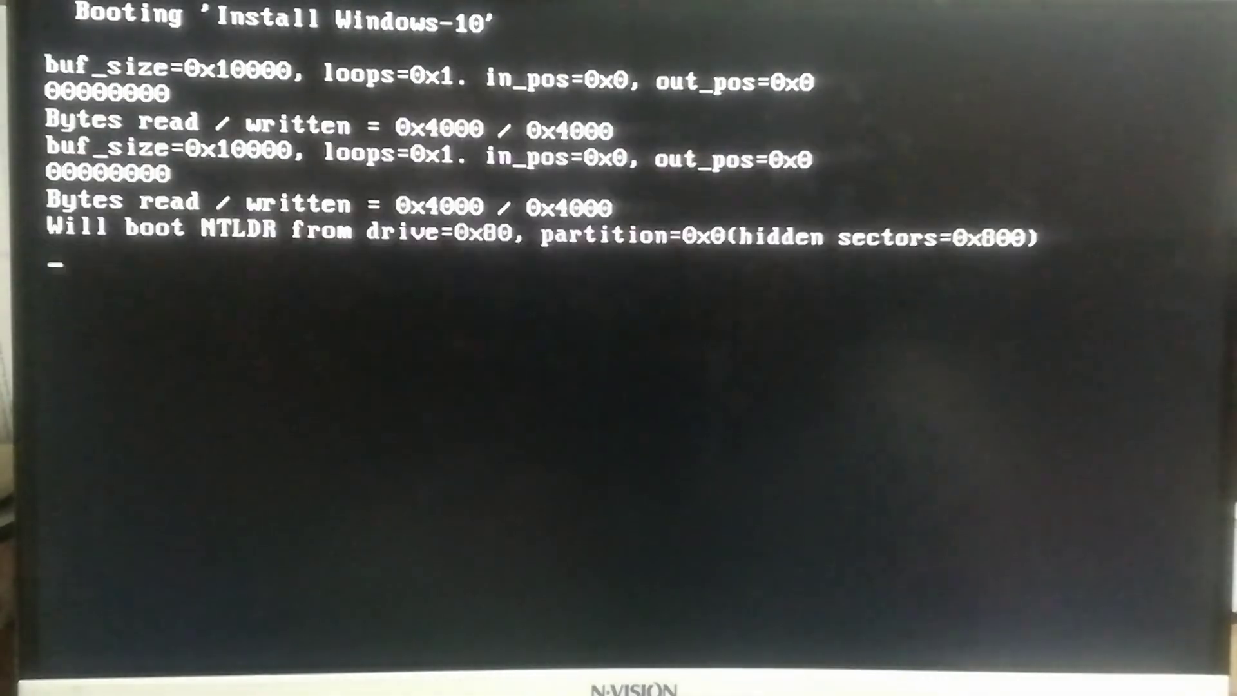